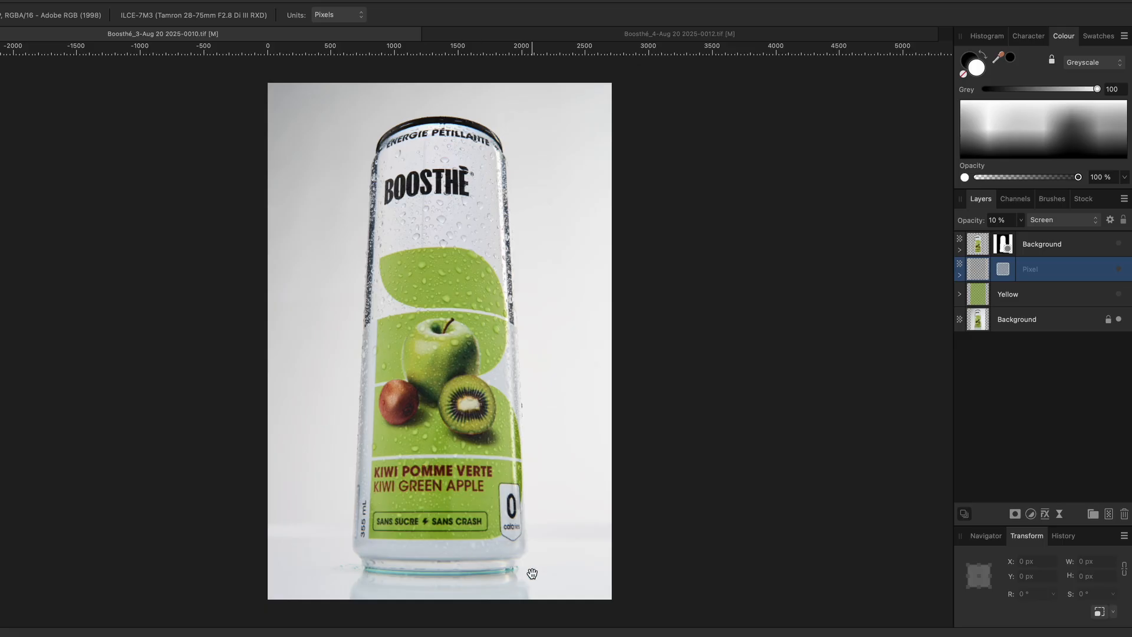
# Zoom in to inspect the can's right edge against the background
pyautogui.press('super+equal')
pyautogui.press('super+equal')
pyautogui.press('super+equal')
pyautogui.press('super+equal')
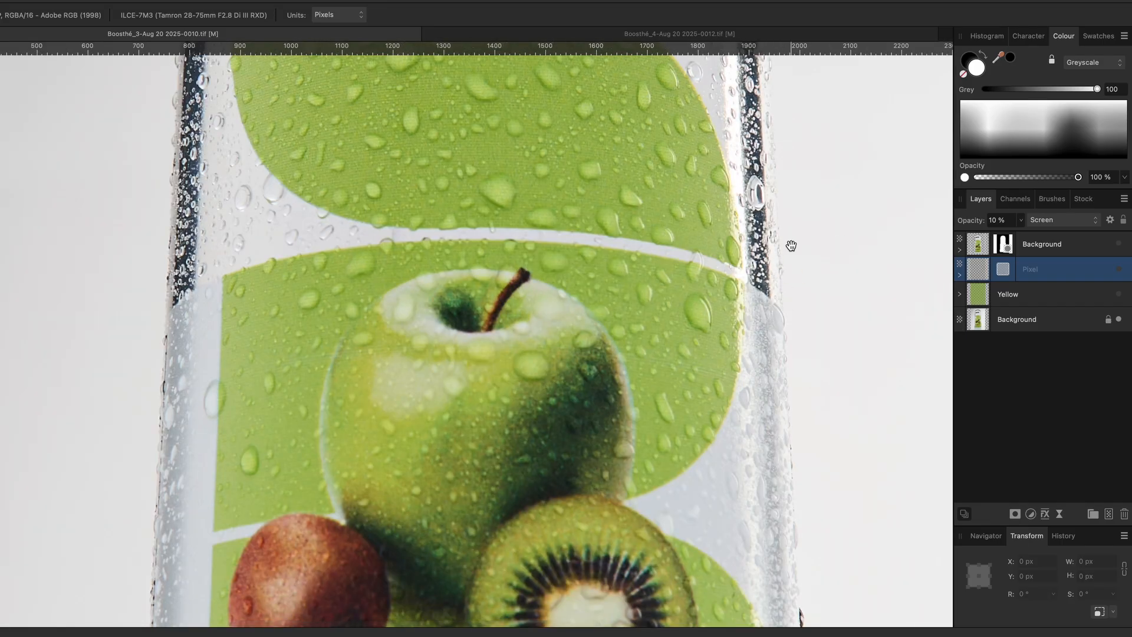
pyautogui.press('super+equal')
pyautogui.hscroll(5, 803, 298)
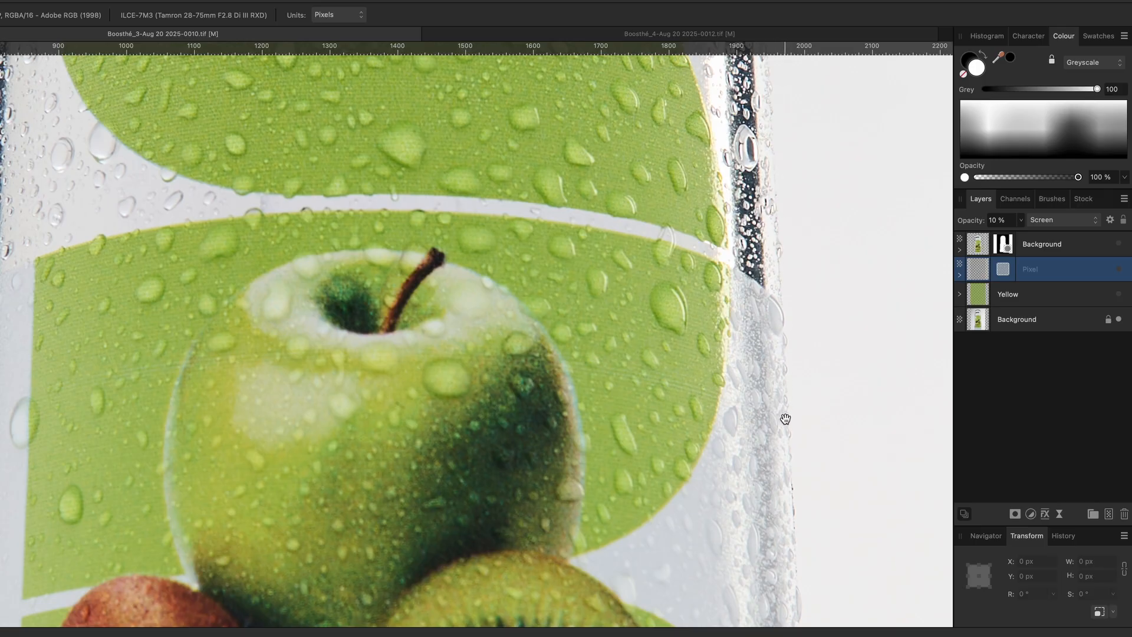
pyautogui.hotkey('ctrl', '0')
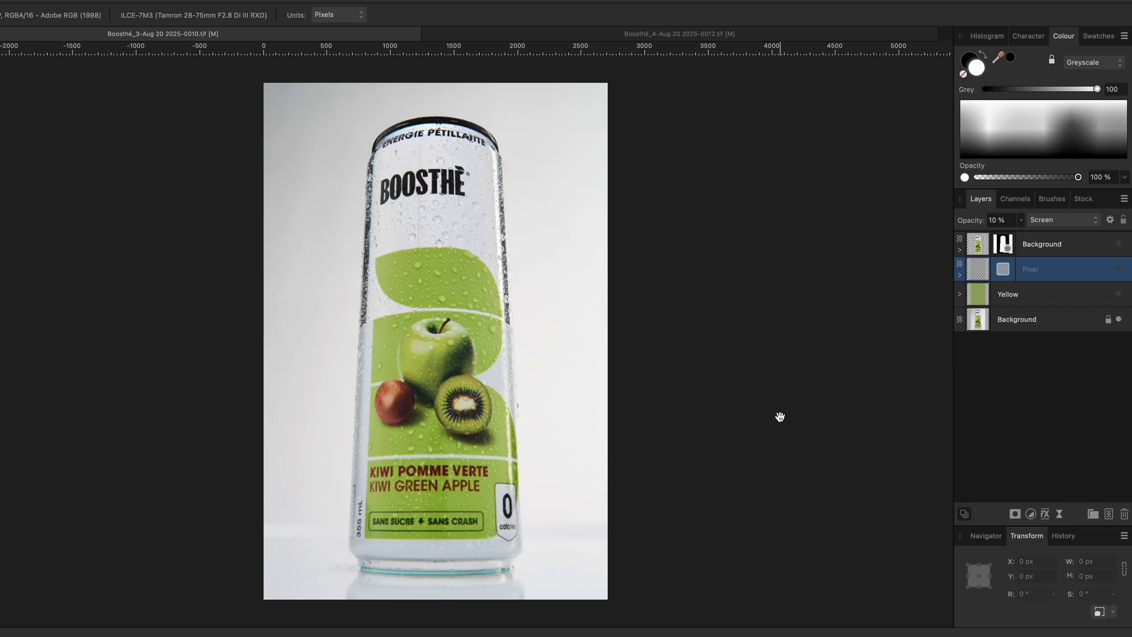
# Isolate the masked can layer and inspect its cut-out edge up close
pyautogui.keyDown('alt'); pyautogui.click(1122, 245); pyautogui.keyUp('alt')
pyautogui.scroll(8, 384, 342)
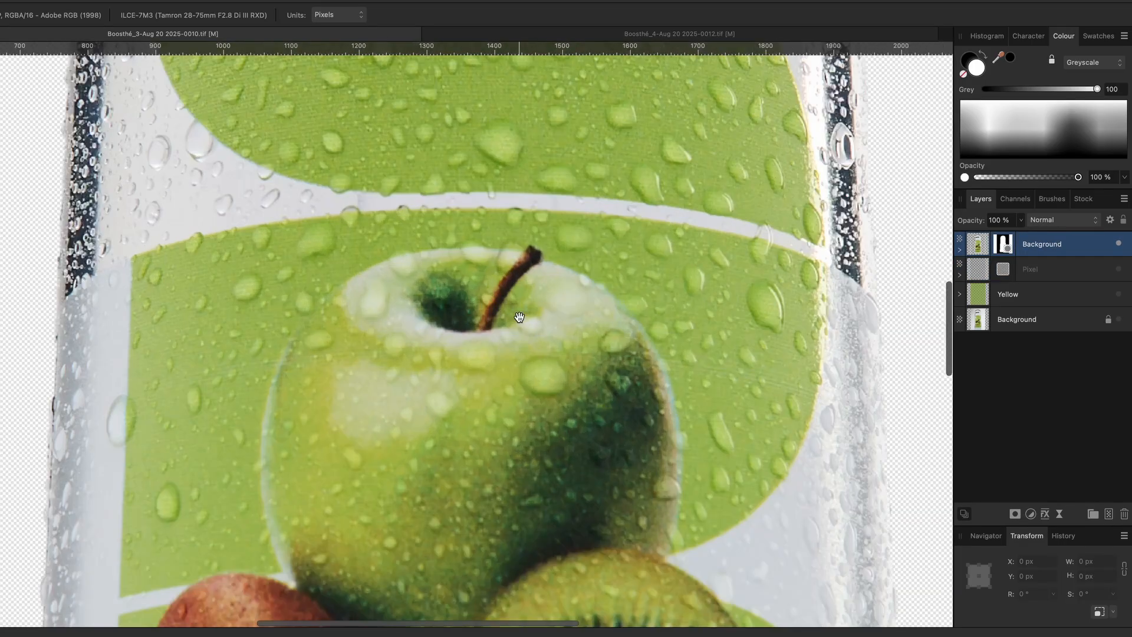
pyautogui.hscroll(5, 728, 279)
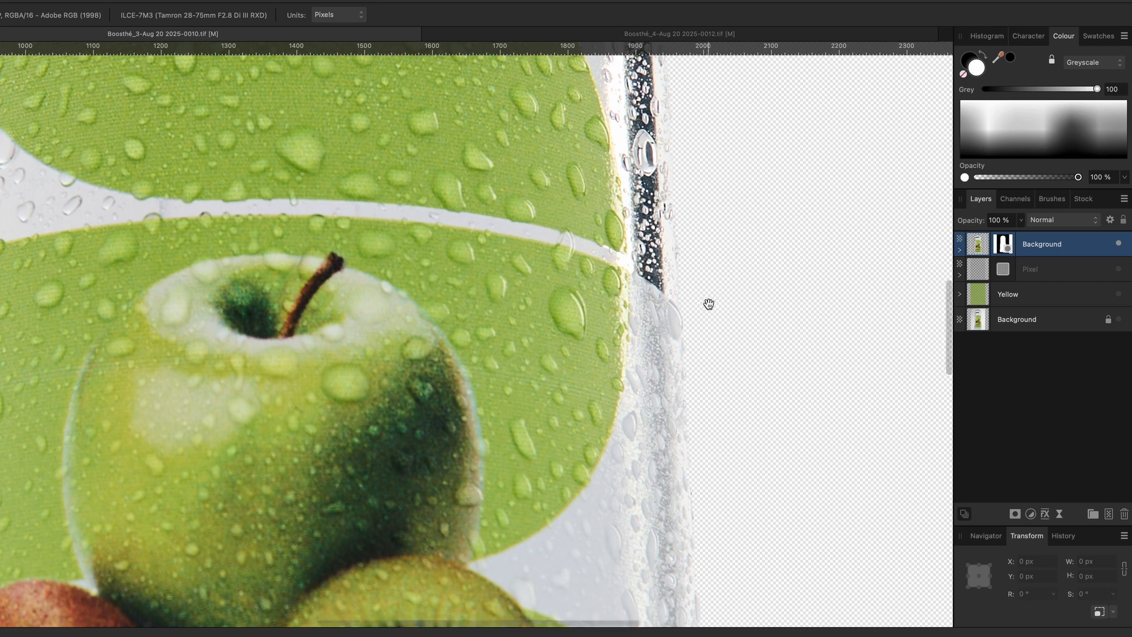
pyautogui.press('super+plus')
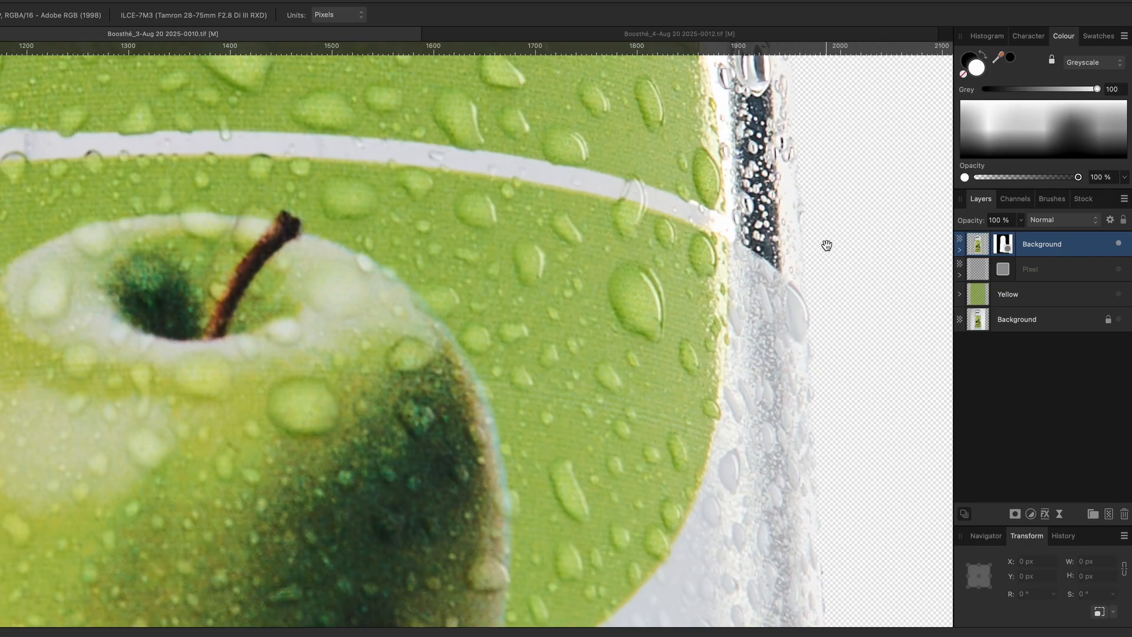
pyautogui.press('super+0')
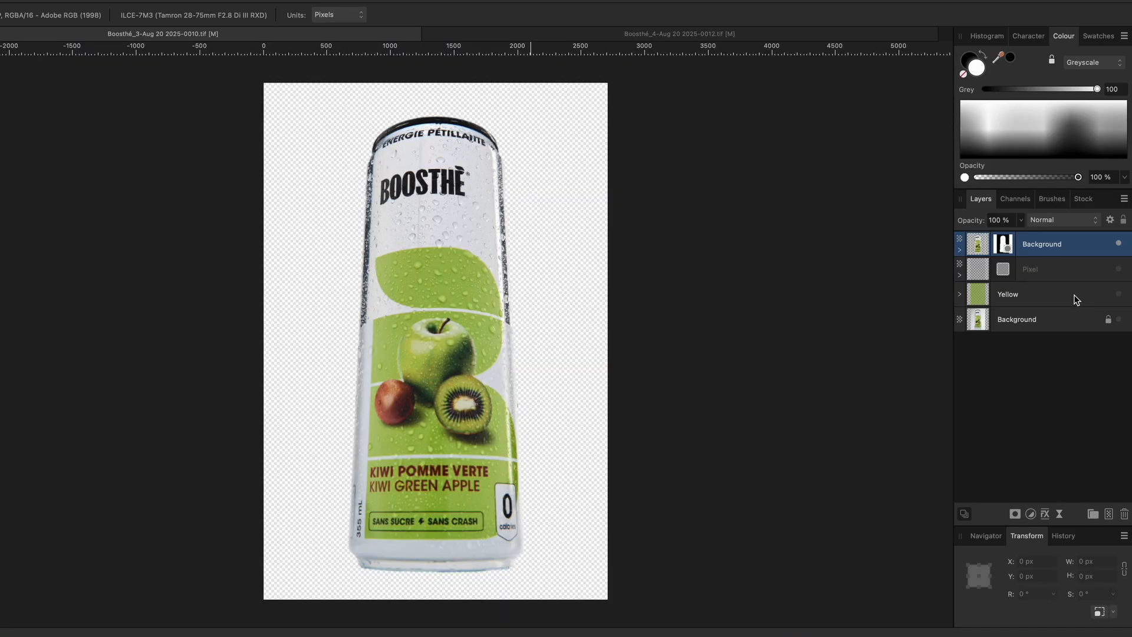
# Toggle the Yellow and Background layers on and off to compare the cut-out can with the original photo
pyautogui.click(1119, 294)
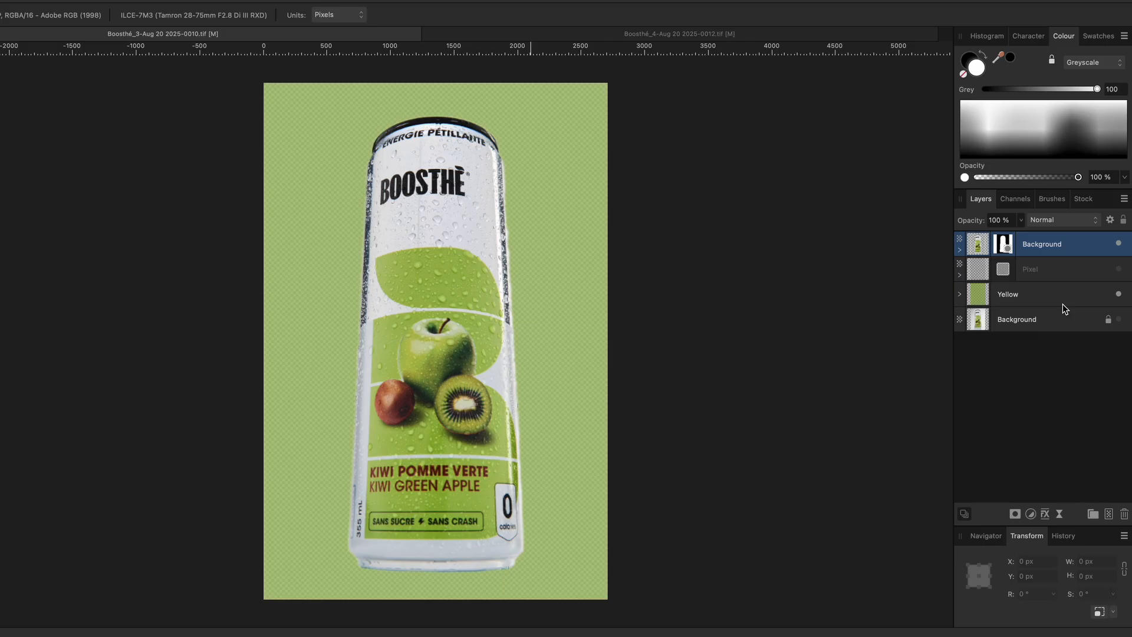
pyautogui.click(1118, 294)
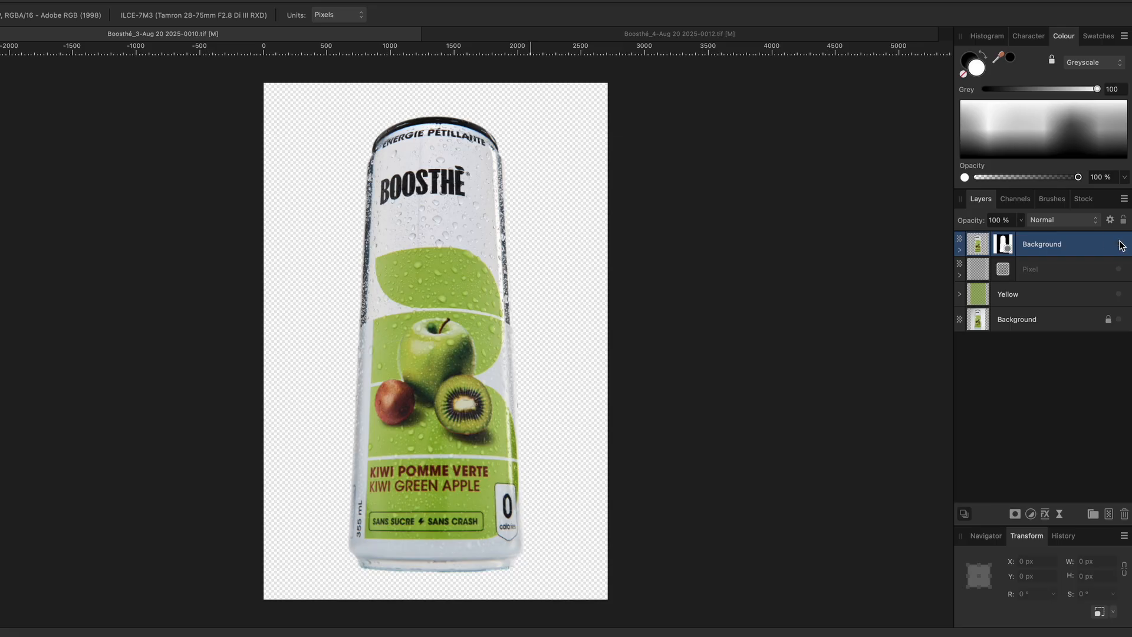
pyautogui.click(1118, 244)
pyautogui.click(1120, 319)
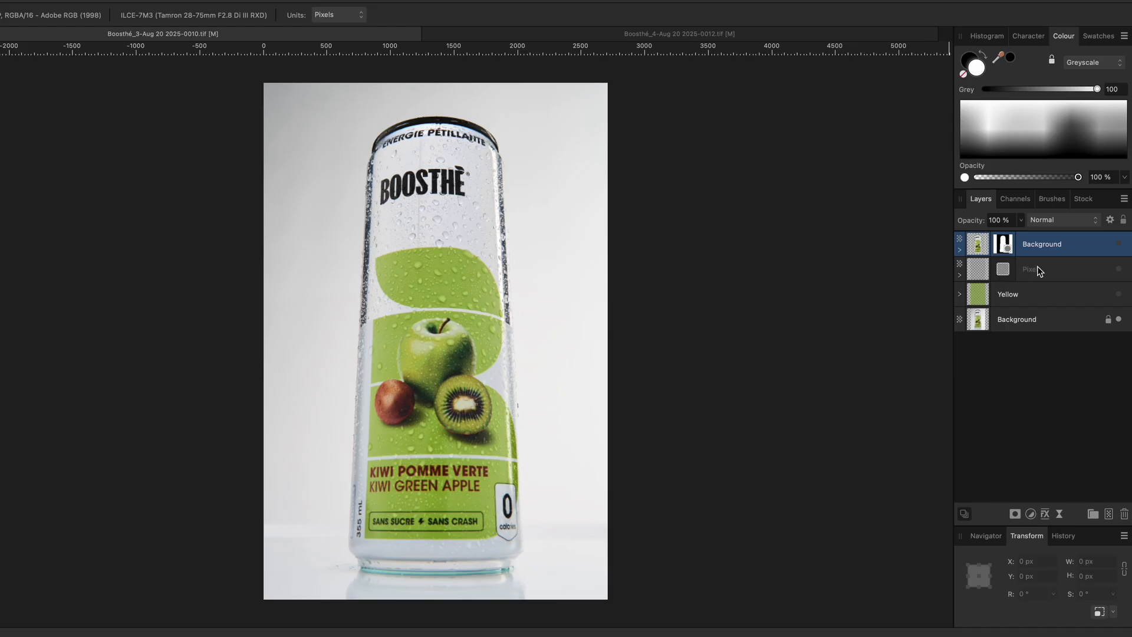
pyautogui.click(1120, 244)
pyautogui.click(1119, 319)
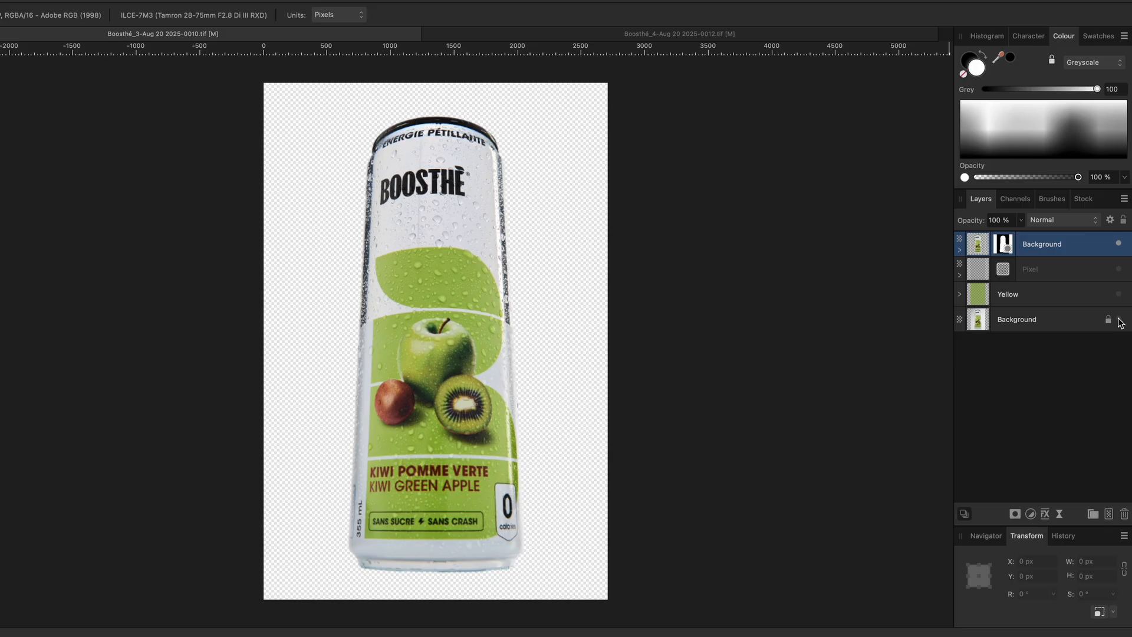
pyautogui.click(1119, 319)
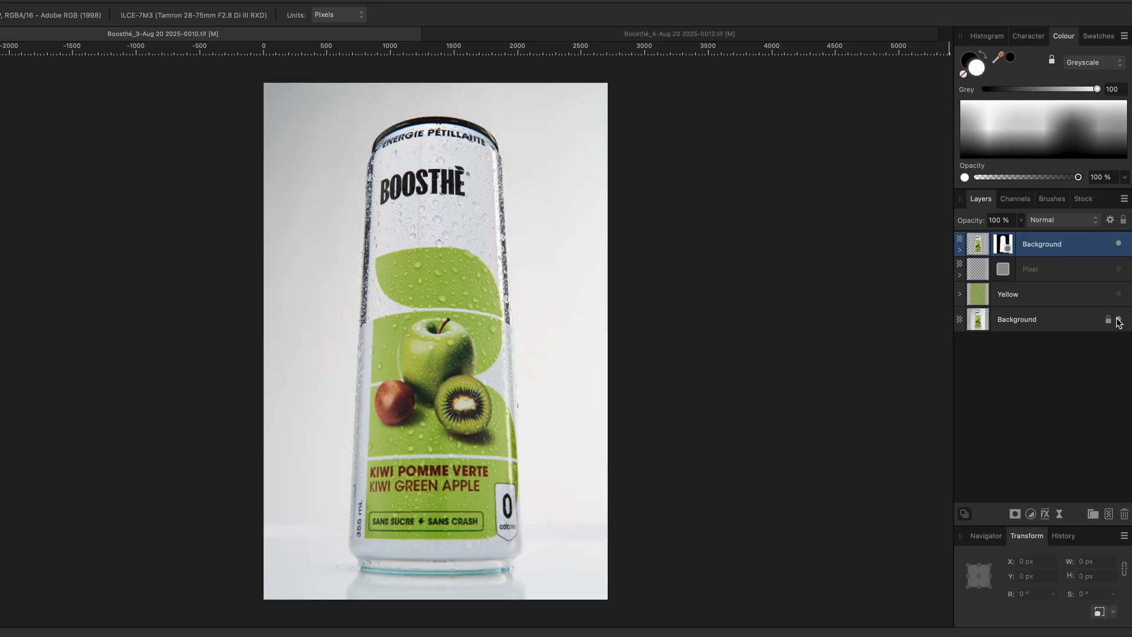
# Expand the masked can layer to review its Gaussian Blur, and make the Yellow background layer visible
pyautogui.click(959, 250)
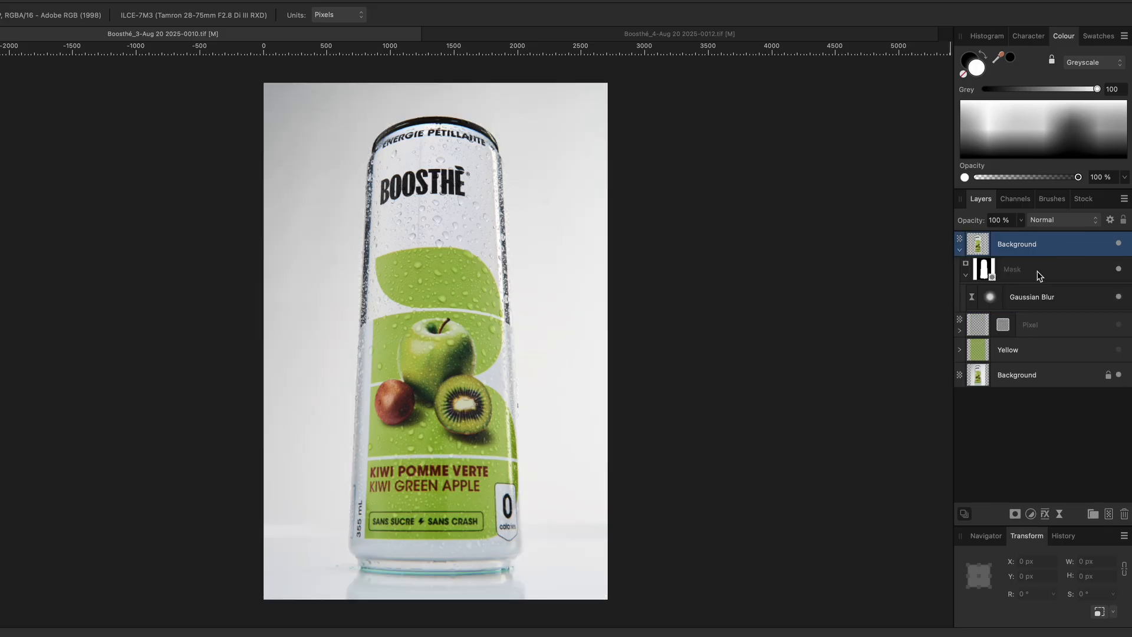
pyautogui.click(1119, 296)
pyautogui.click(1048, 352)
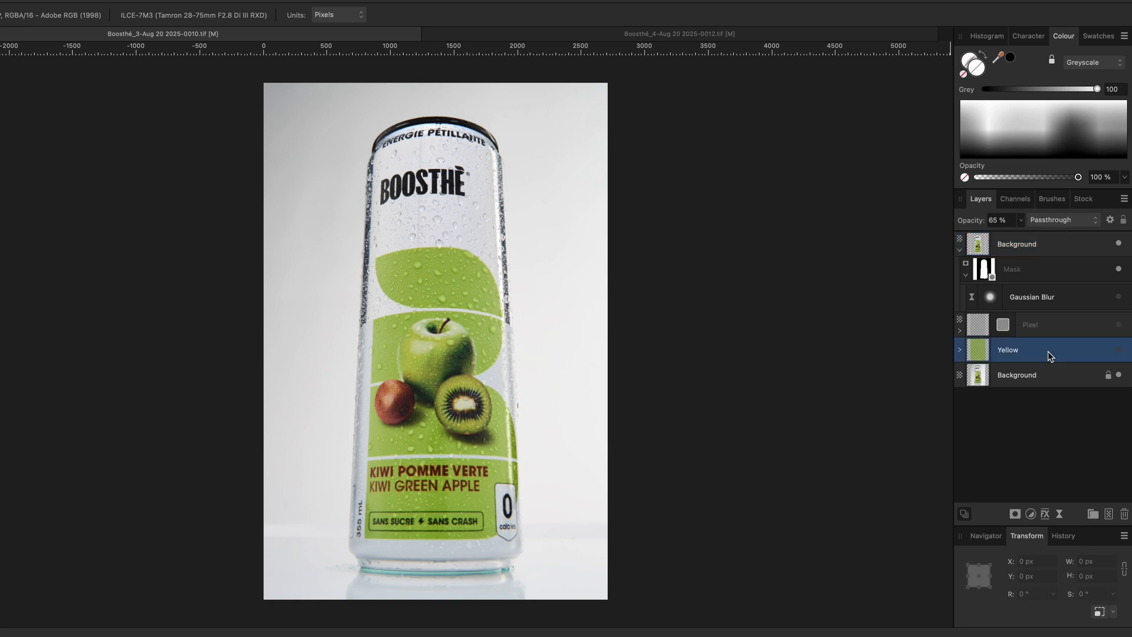
pyautogui.click(1122, 350)
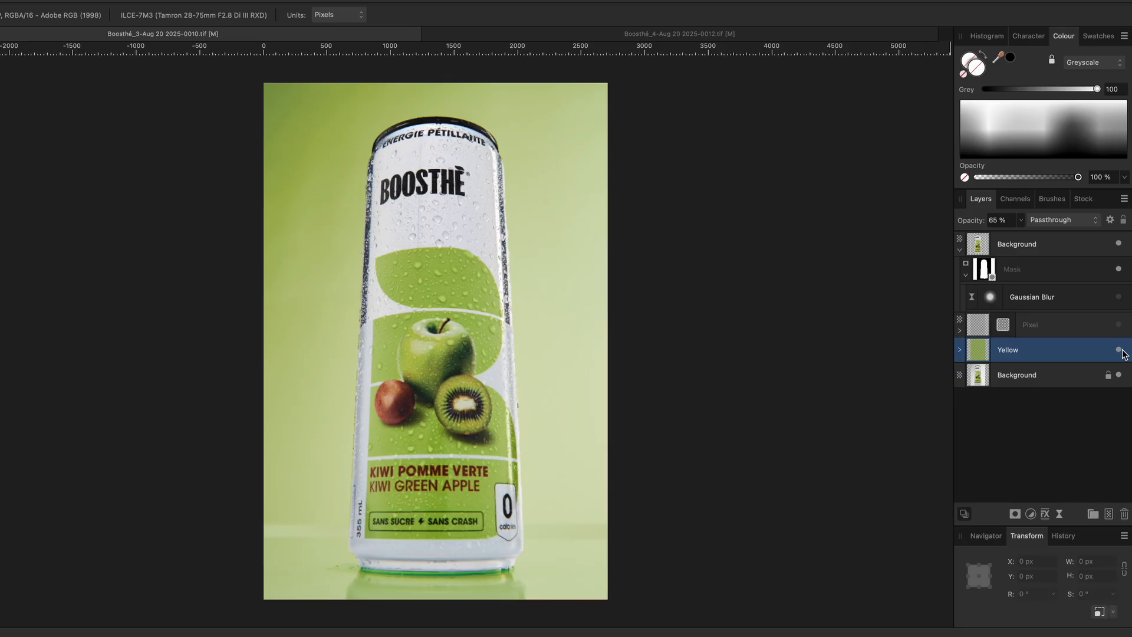
# Expand the Yellow group and toggle its visibility to compare the can with and without the green background
pyautogui.click(960, 351)
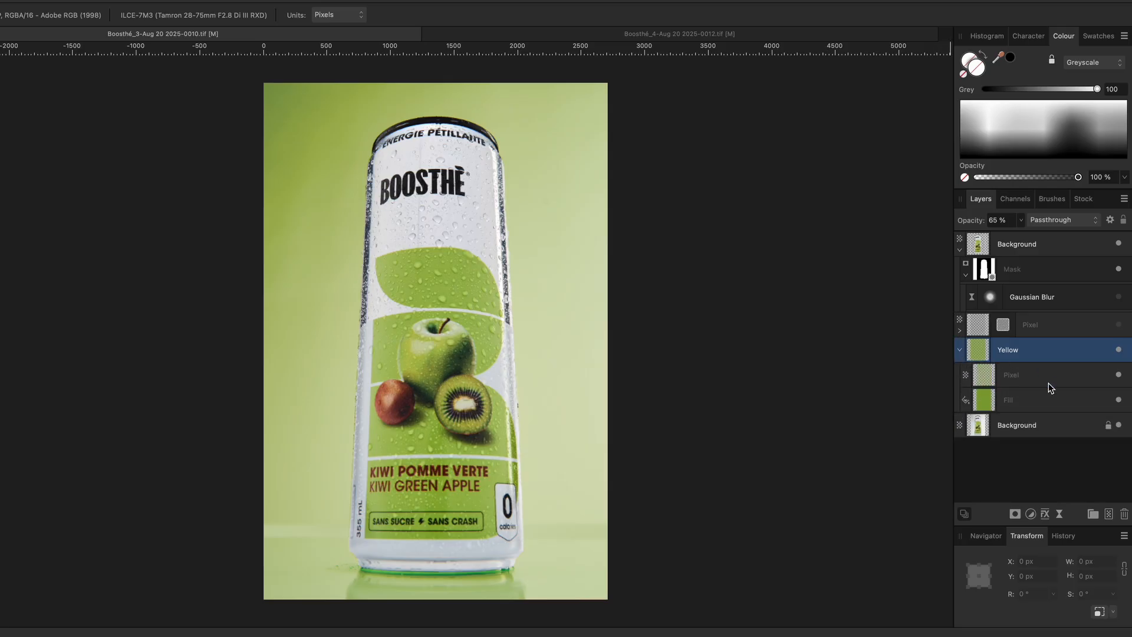
pyautogui.click(1125, 352)
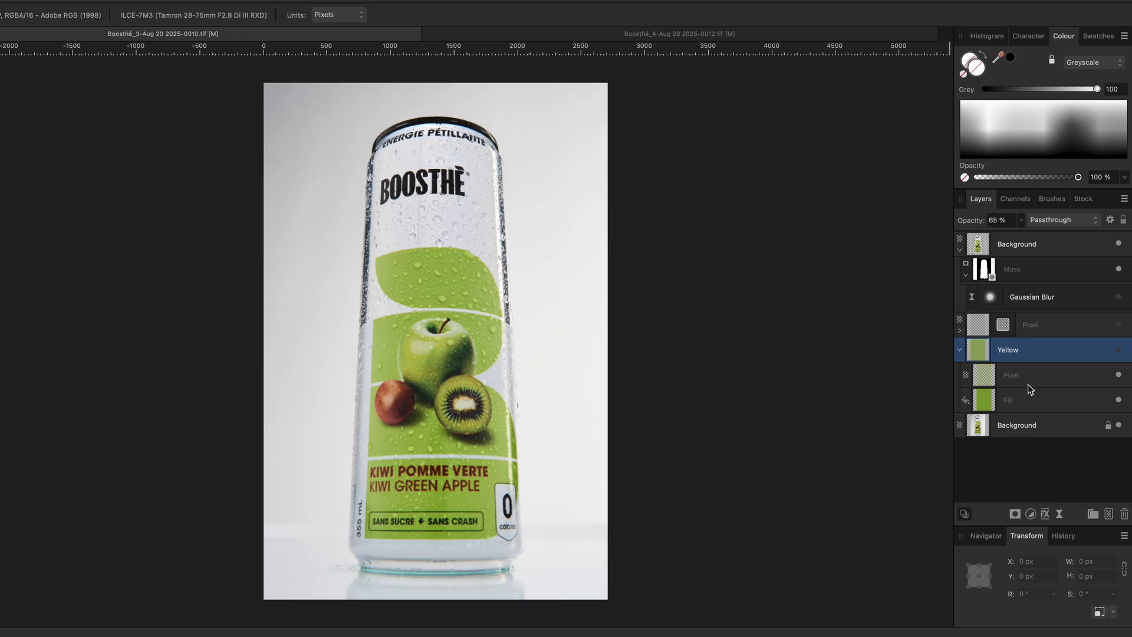
pyautogui.click(1120, 351)
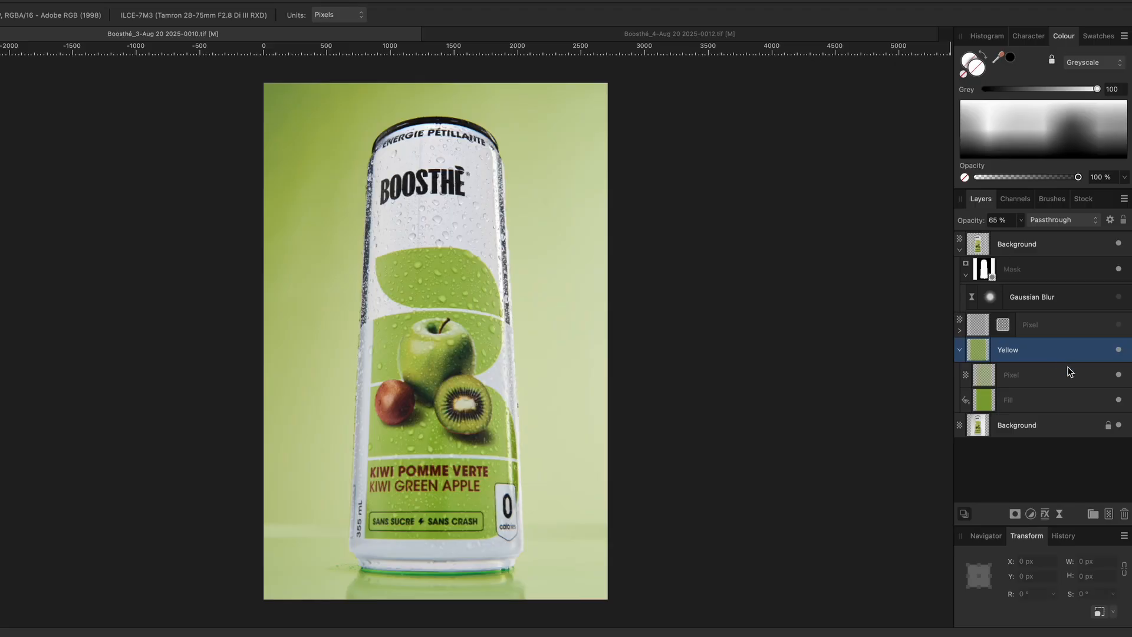
pyautogui.click(1118, 350)
pyautogui.click(1119, 350)
# Inspect the Yellow group's Fill and Pixel layers, toggling the Pixel layer's visibility to compare
pyautogui.click(1042, 400)
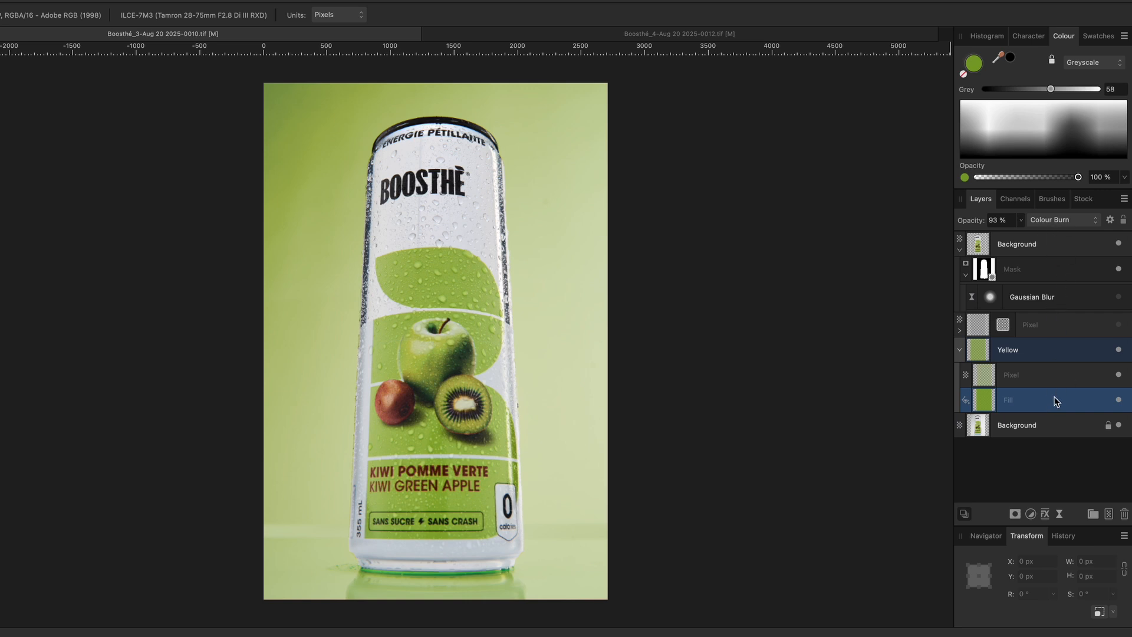
pyautogui.click(1051, 375)
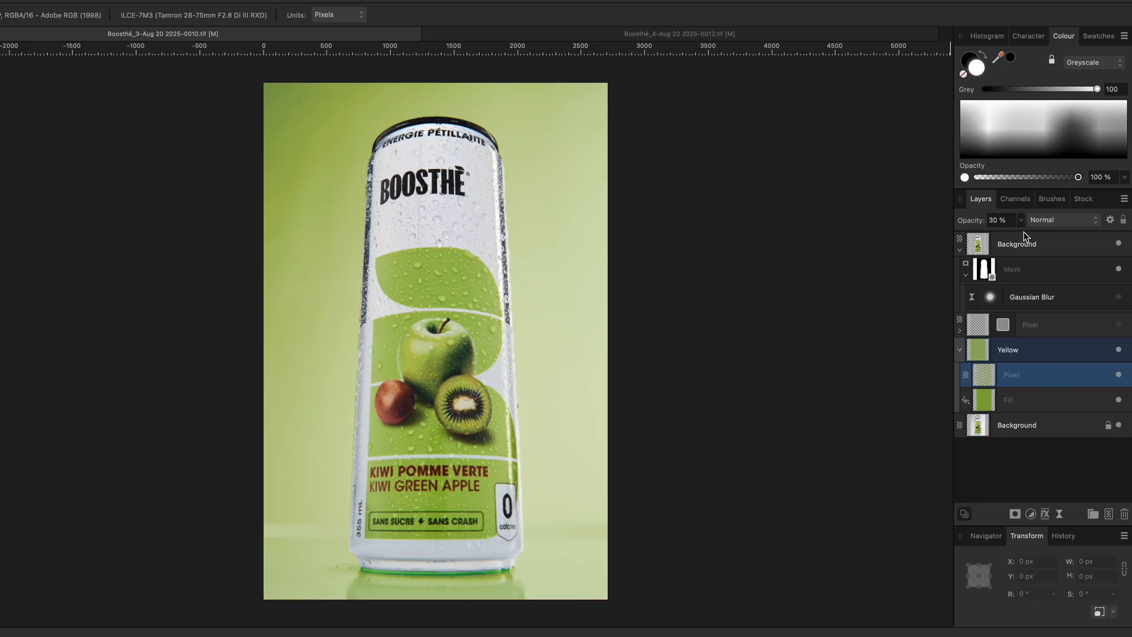
pyautogui.click(1118, 375)
pyautogui.click(1119, 377)
pyautogui.click(1119, 377)
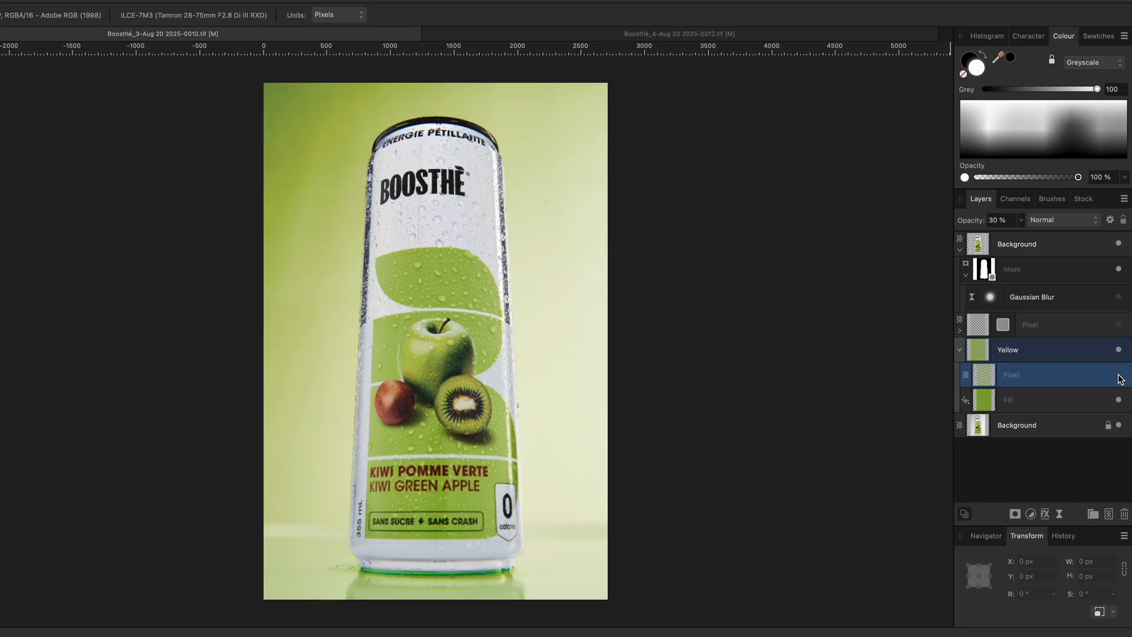
pyautogui.click(1119, 377)
pyautogui.click(1119, 377)
pyautogui.click(1119, 376)
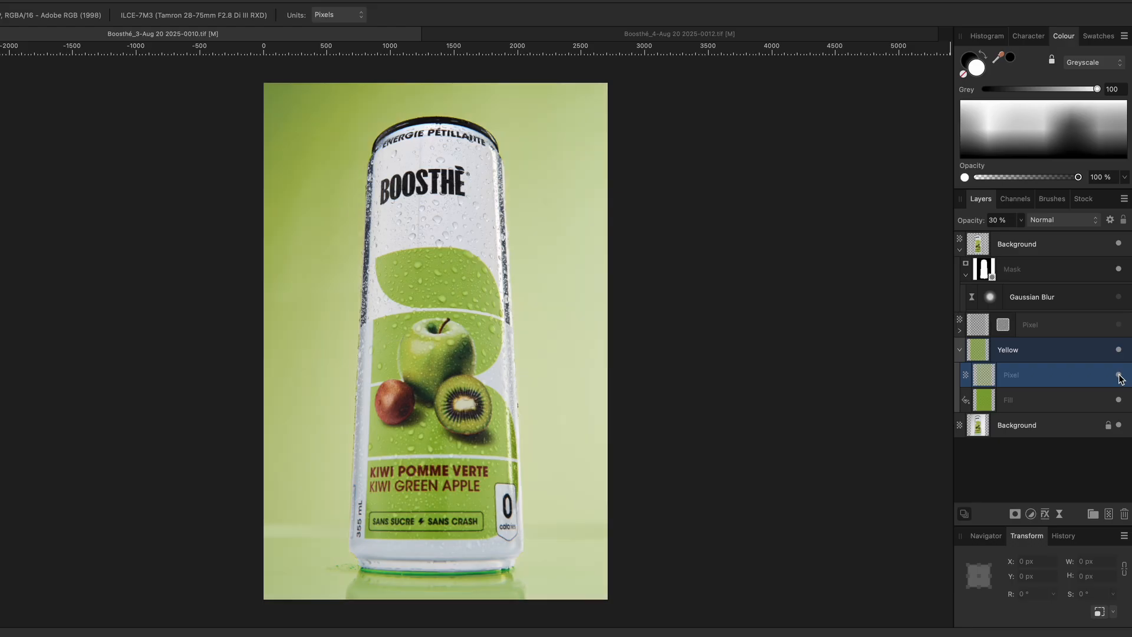
# Select the top Pixel noise layer and zoom in on the background beside the can's left edge
pyautogui.click(960, 350)
pyautogui.click(1066, 329)
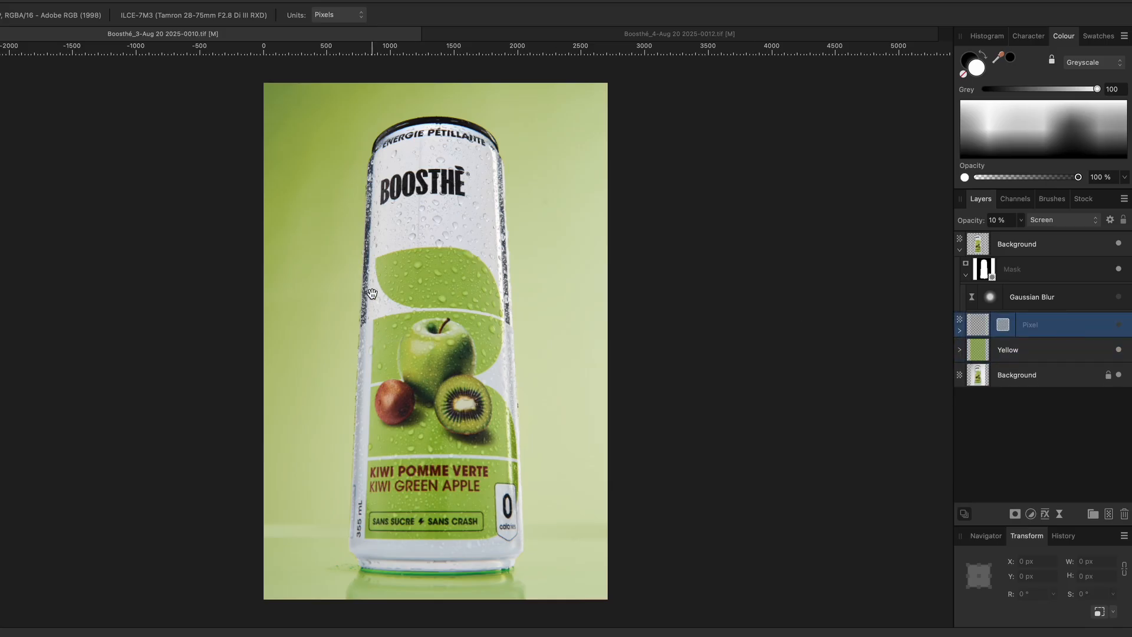
pyautogui.scroll(1, 373, 294)
pyautogui.scroll(4, 373, 294)
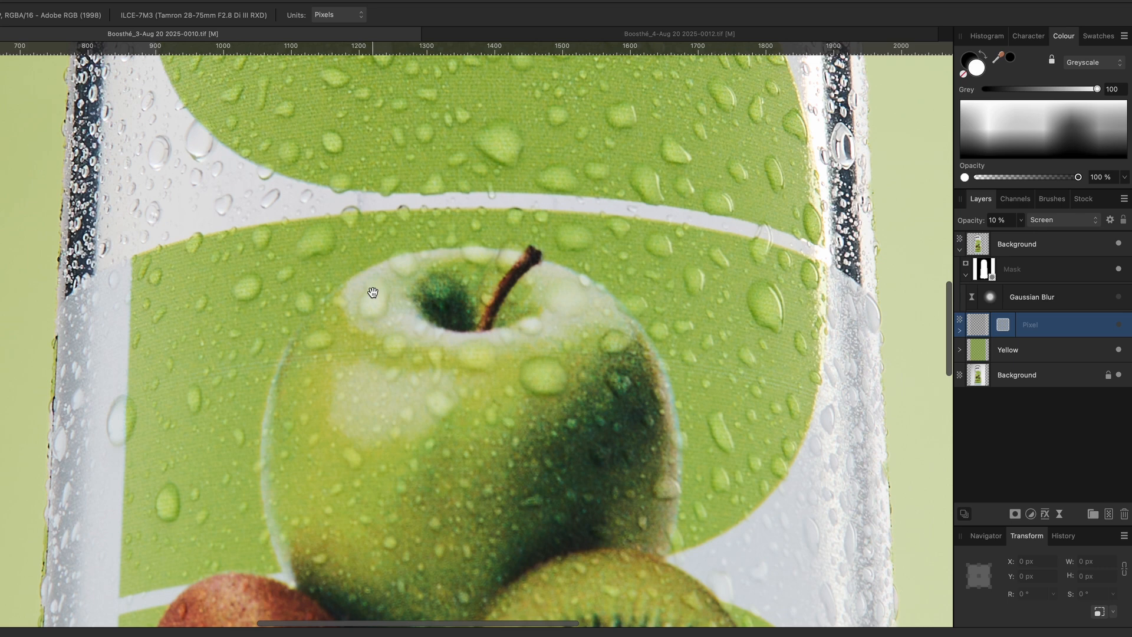
pyautogui.hscroll(-5, 373, 293)
pyautogui.hscroll(-3, 374, 292)
pyautogui.press('super+plus')
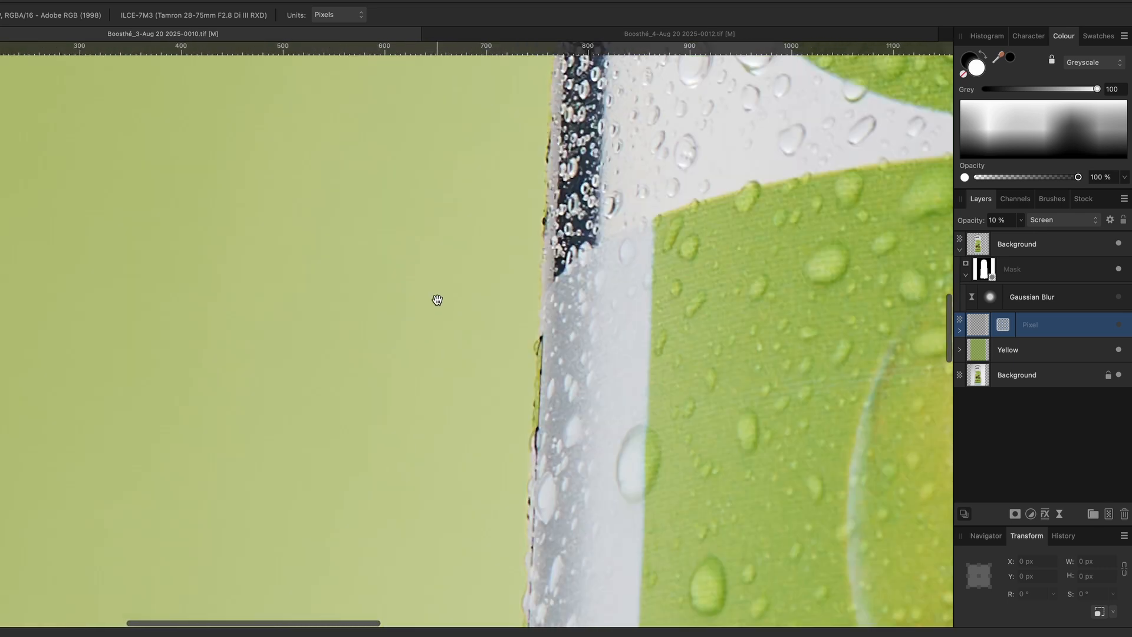
pyautogui.moveTo(433, 293); pyautogui.dragTo(500, 295)
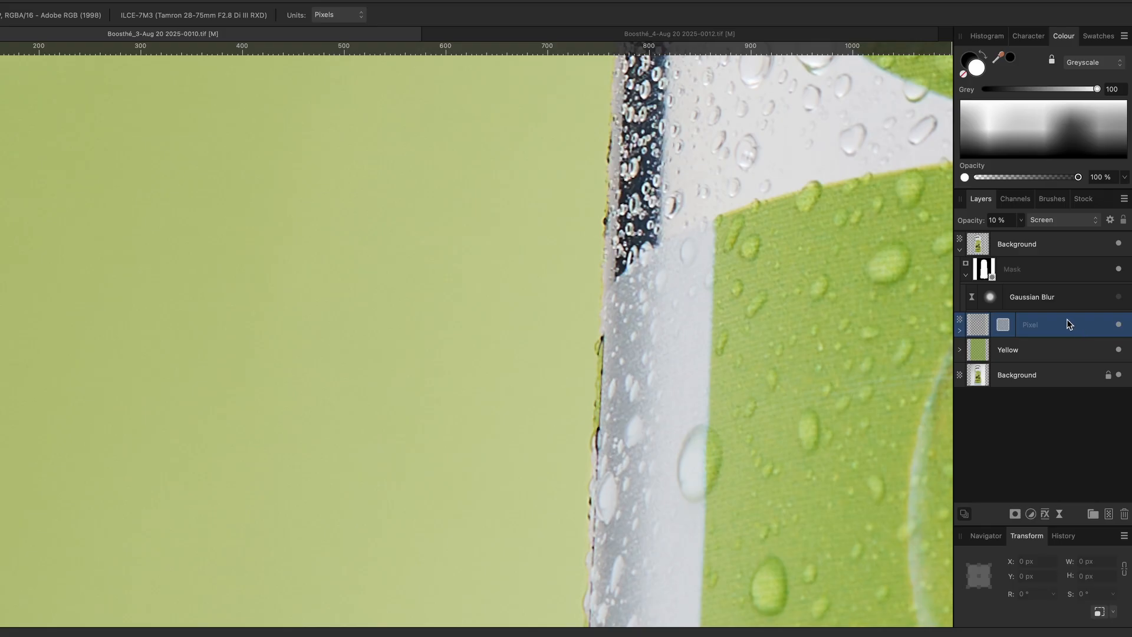
# Expand the Pixel noise layer, set its opacity to 100 %, and compare its Gaussian Blur filter on and off
pyautogui.click(959, 330)
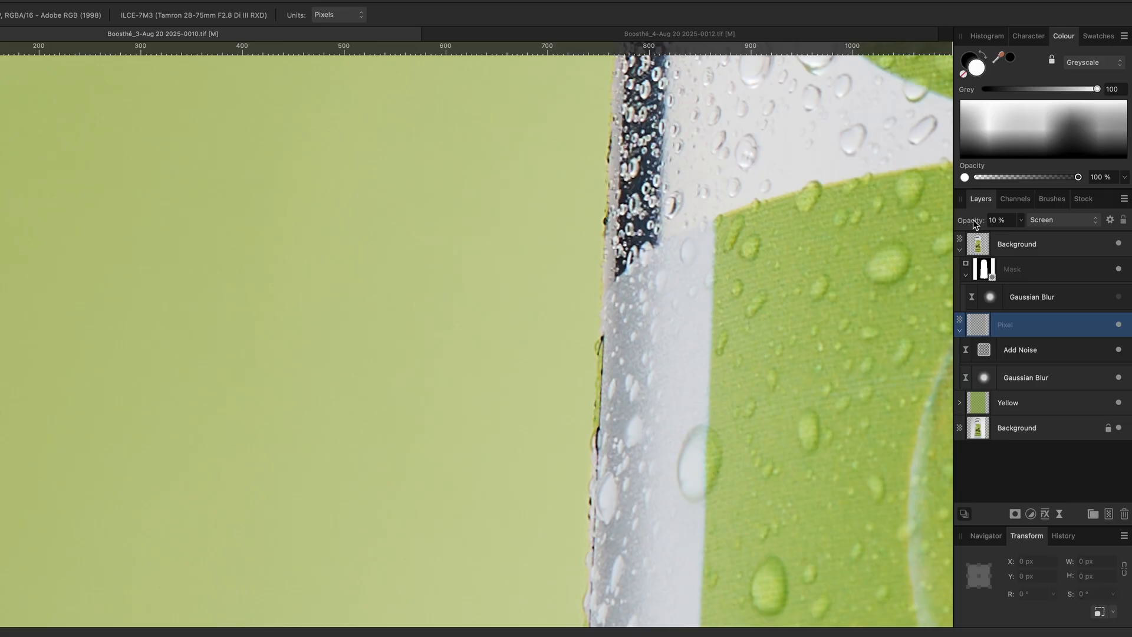
pyautogui.moveTo(967, 224); pyautogui.dragTo(1103, 226)
pyautogui.click(1119, 377)
pyautogui.click(1119, 377)
# Move the Pixel layer's Gaussian Blur filter inside its Add Noise filter
pyautogui.click(1085, 376)
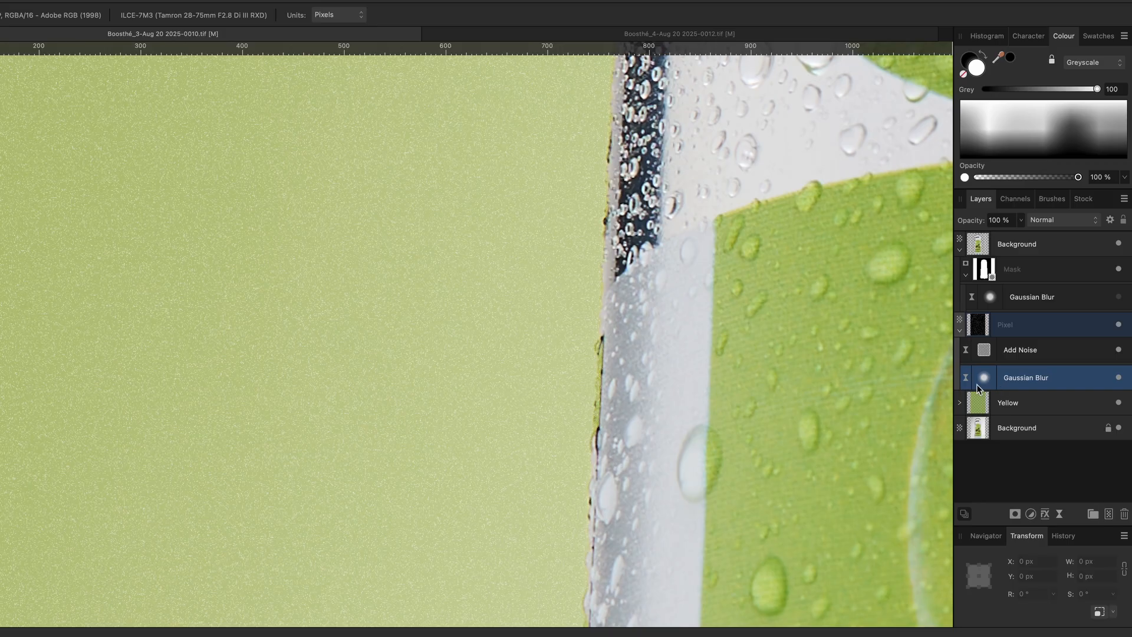
pyautogui.moveTo(985, 382); pyautogui.dragTo(988, 354)
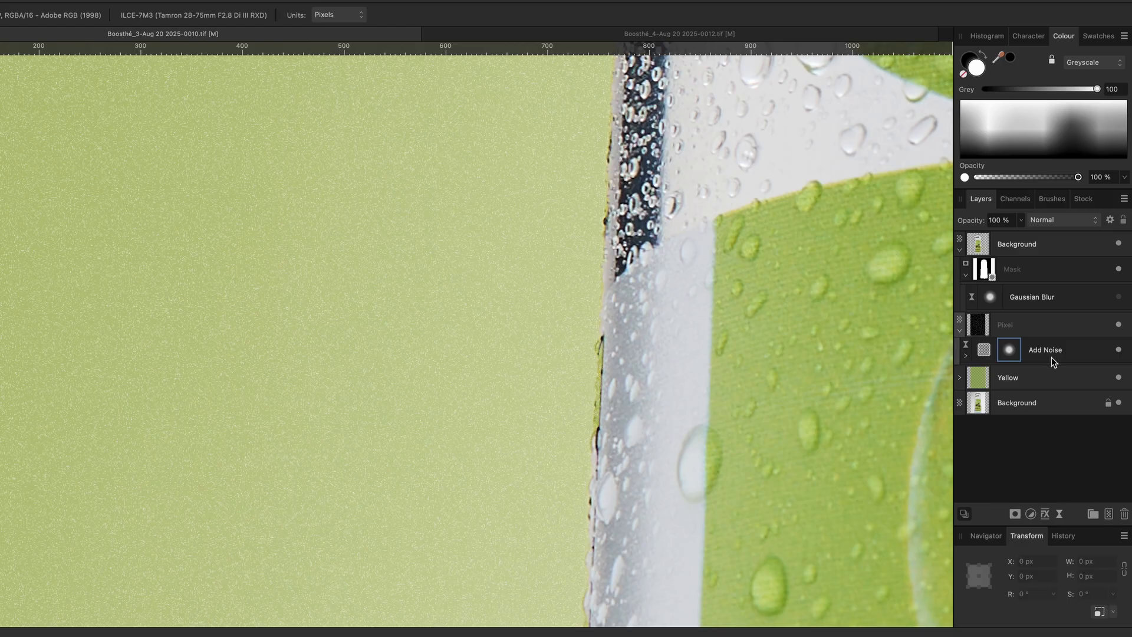
# Set the Pixel noise layer's opacity to 42 %, comparing it on and off
pyautogui.click(1043, 327)
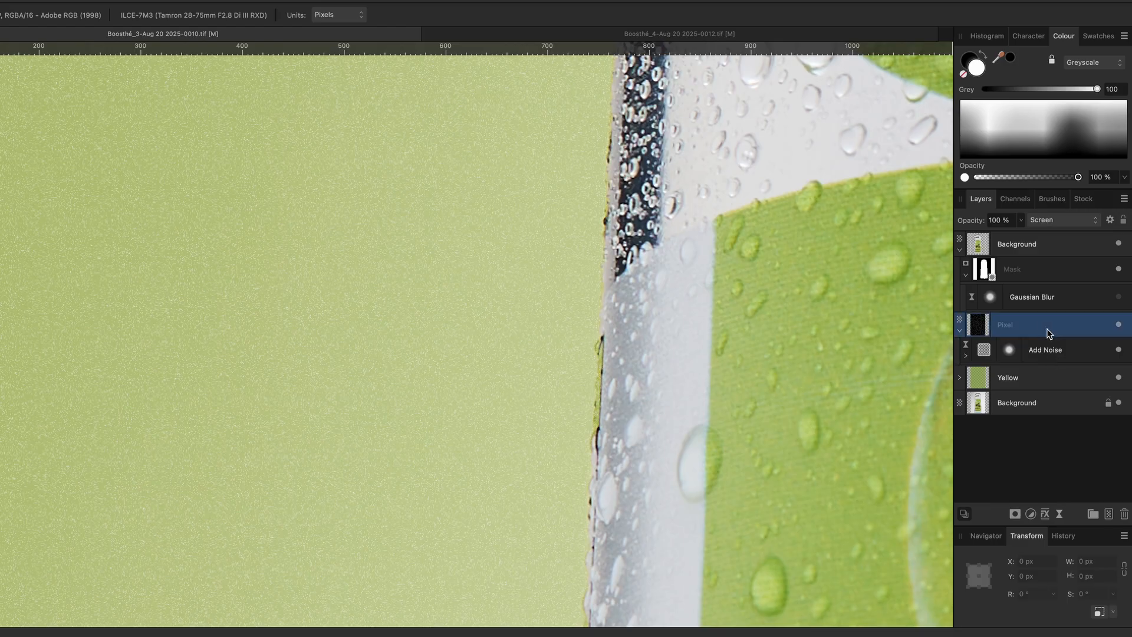
pyautogui.click(1119, 325)
pyautogui.click(1118, 325)
pyautogui.moveTo(976, 221); pyautogui.dragTo(937, 229)
pyautogui.press('super+0')
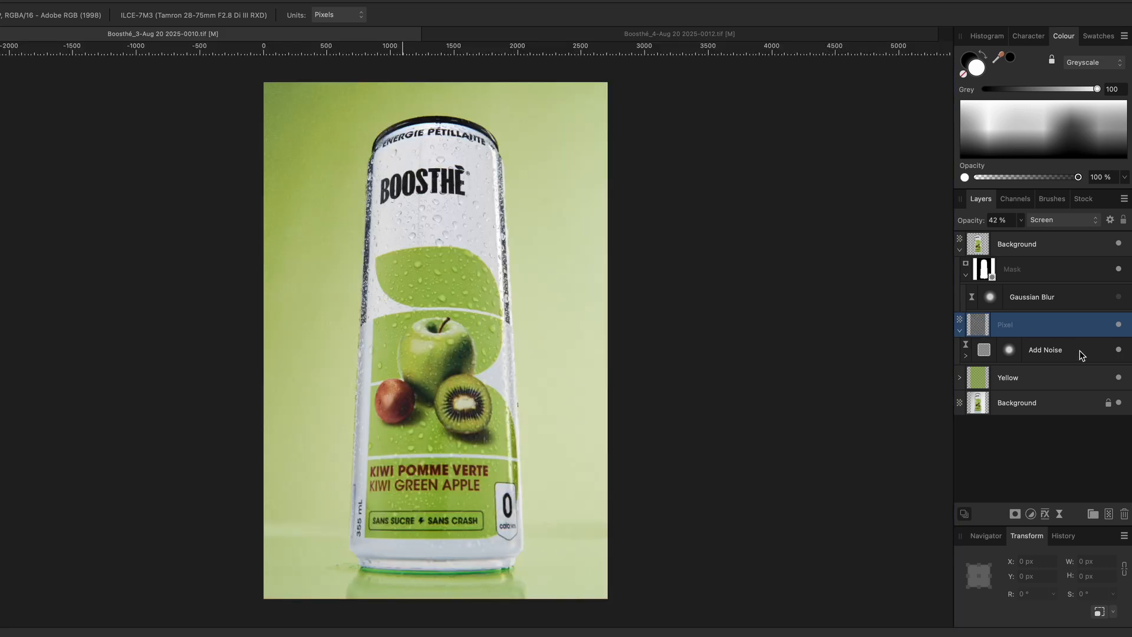
# Compare the noise layer and the can layer's Gaussian Blur on and off, zooming in on the can's edge
pyautogui.click(1119, 325)
pyautogui.click(1028, 296)
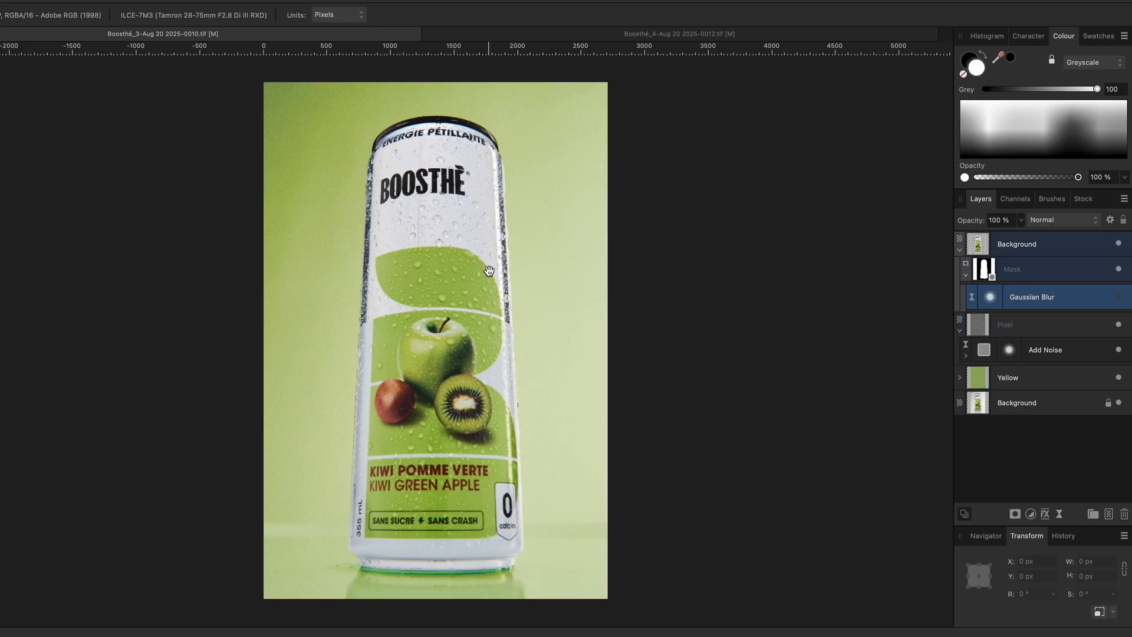
pyautogui.scroll(5, 490, 271)
pyautogui.scroll(3, 645, 261)
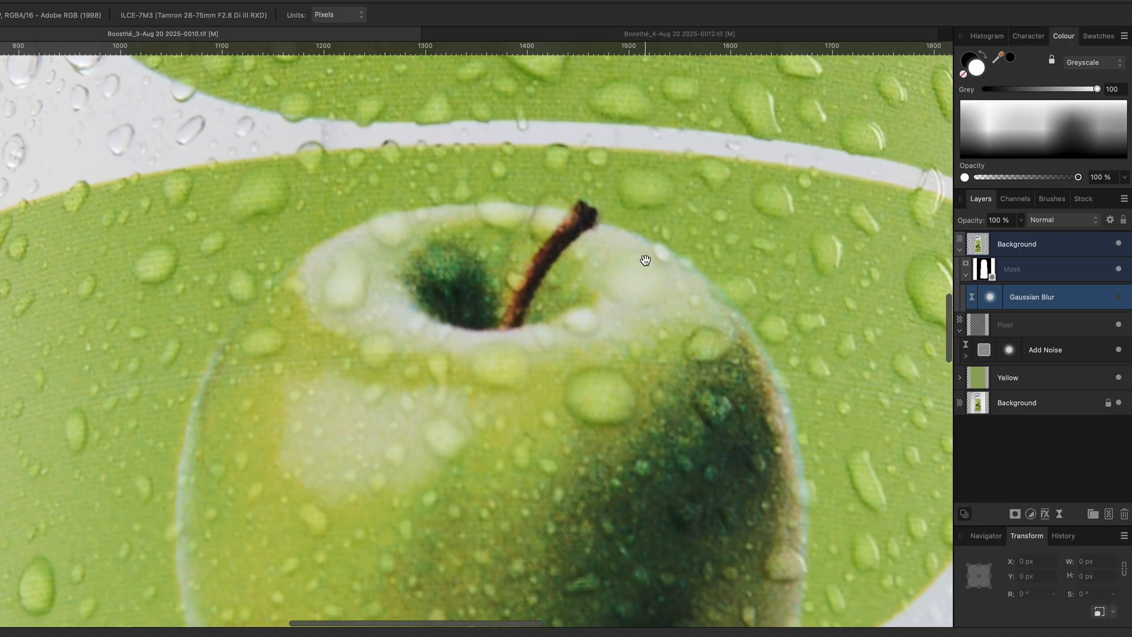
pyautogui.hscroll(10, 645, 261)
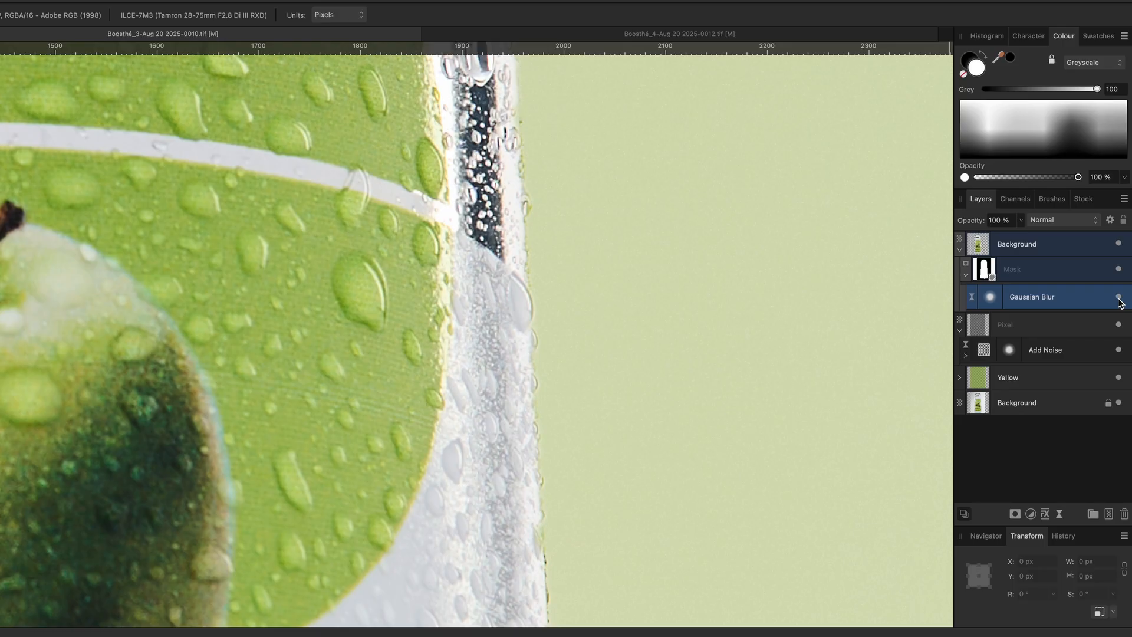
pyautogui.hotkey('ctrl', '0')
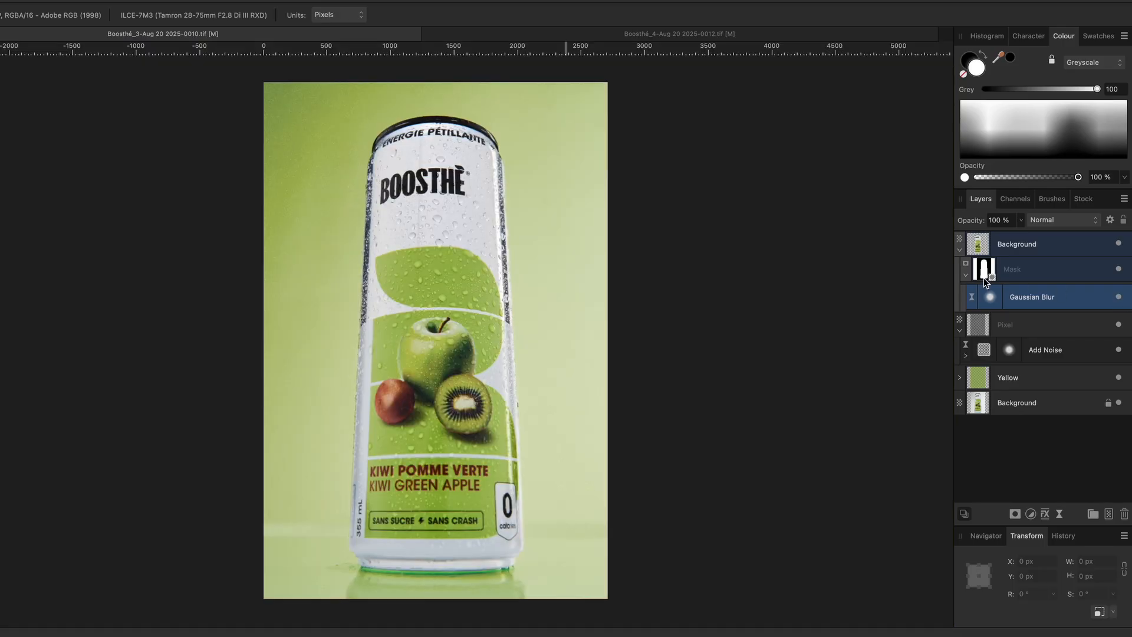
pyautogui.click(1119, 296)
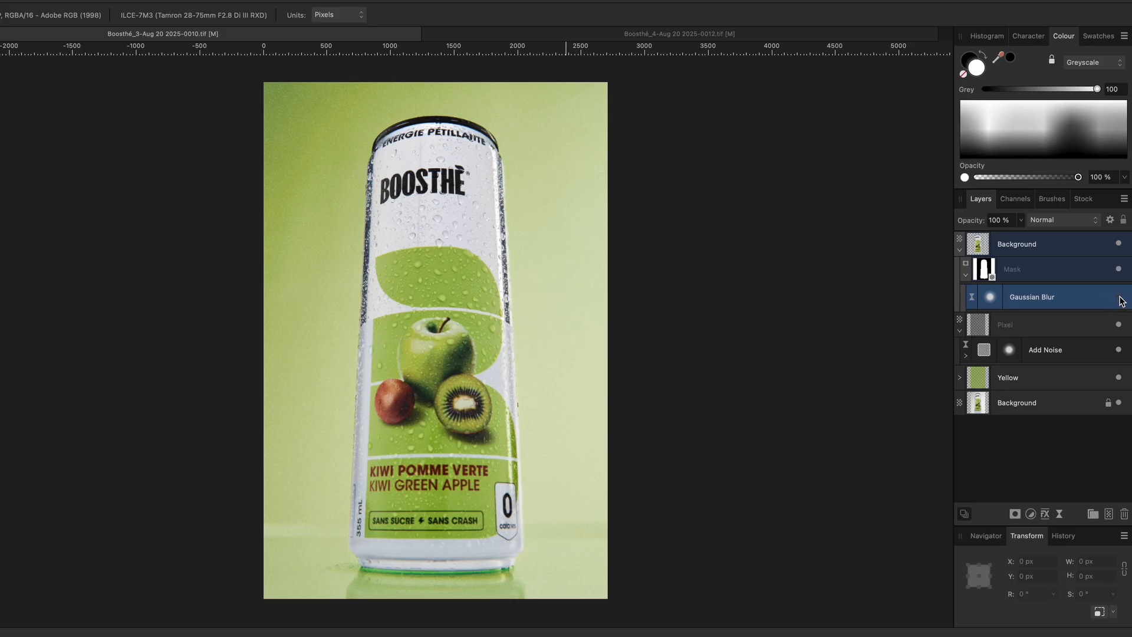